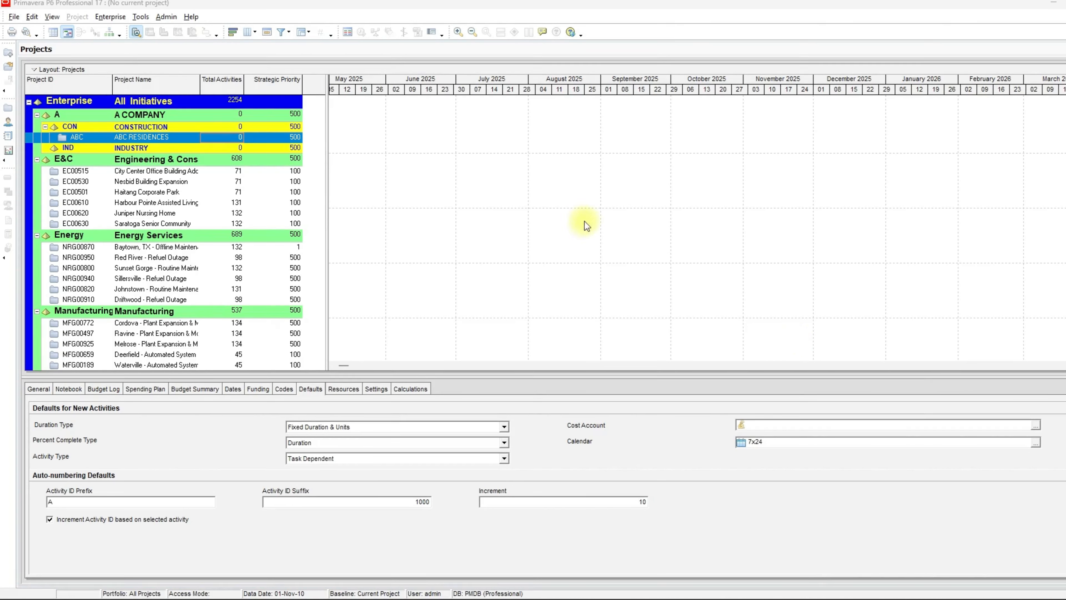
- Open the global calendars and check which projects and resources use the 7x24 calendar
click(111, 18)
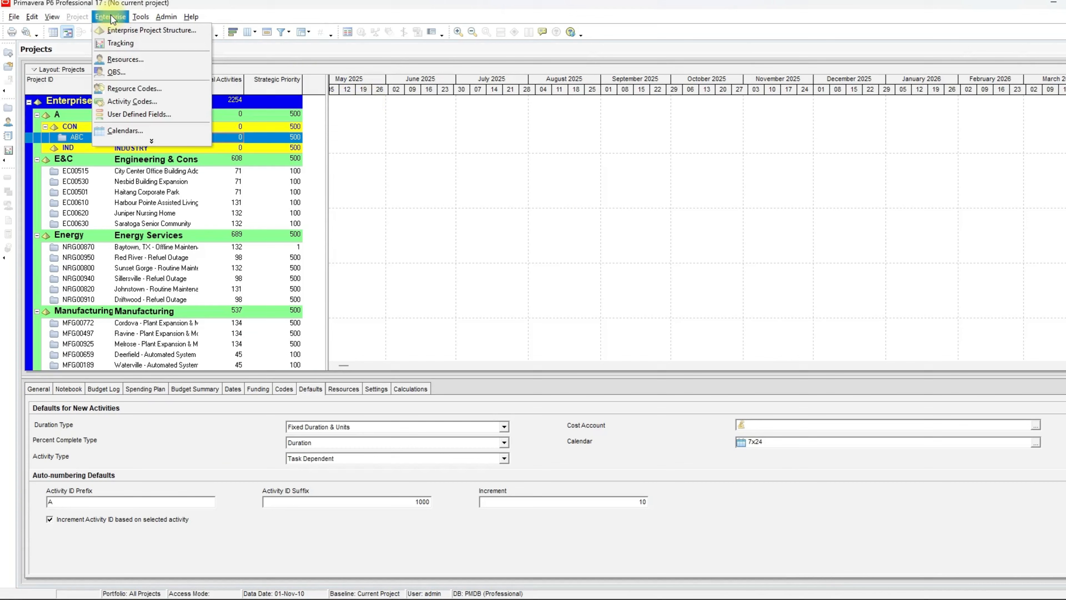
click(128, 129)
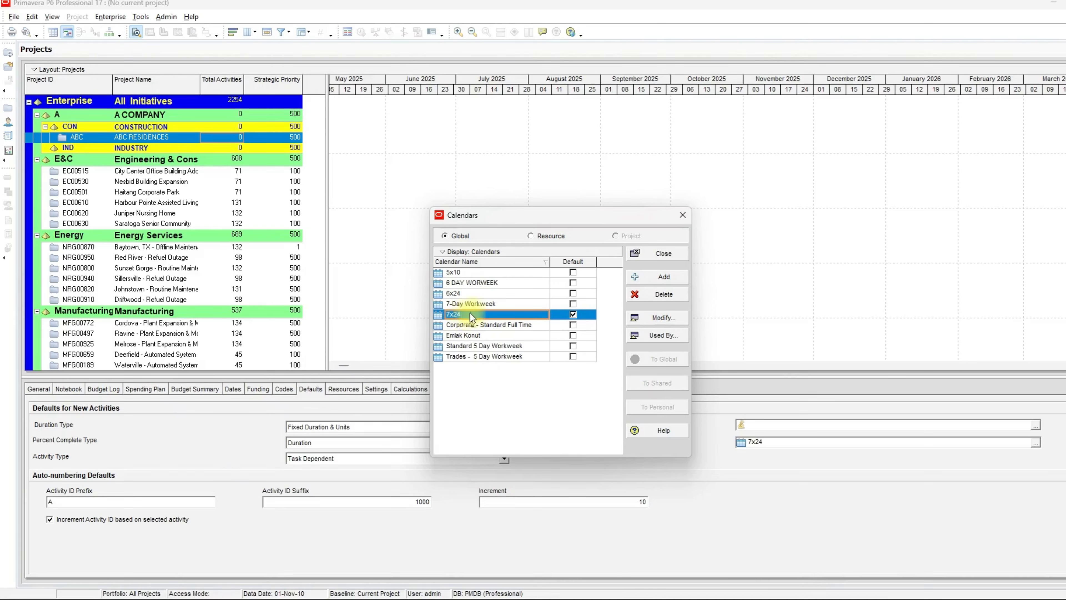
click(636, 334)
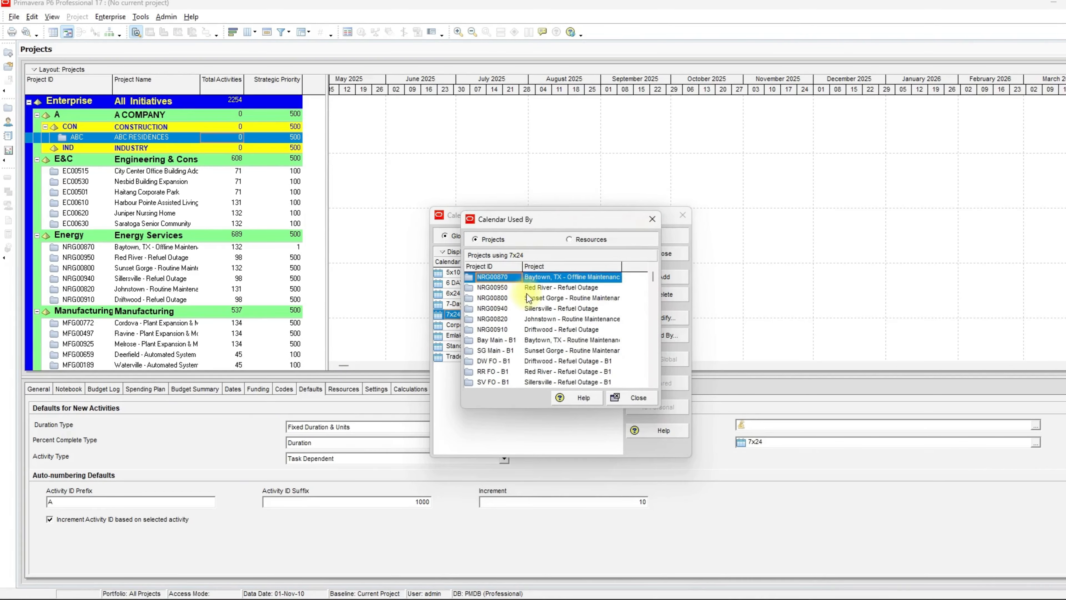
scroll(530, 311, down, 5)
click(587, 243)
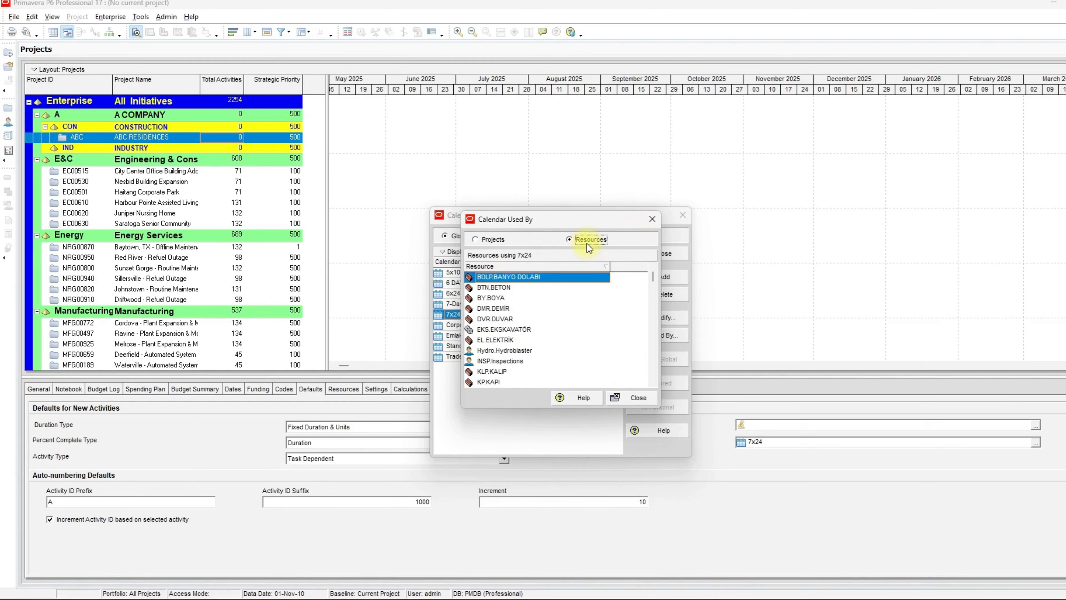
click(647, 223)
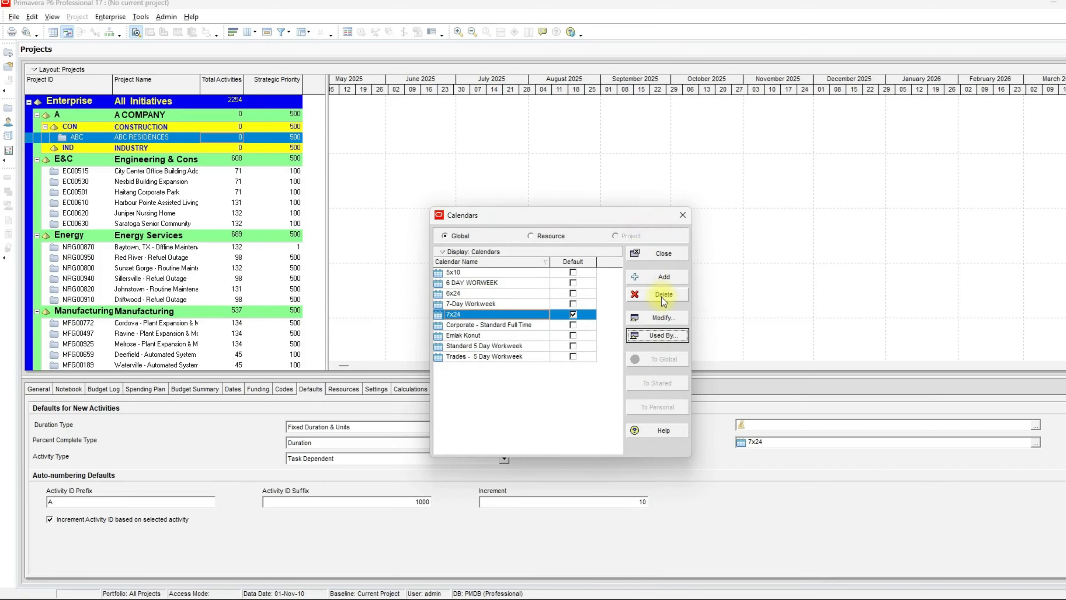
- Add a new global calendar copied from 7-Day Workweek and name it ABC
click(662, 277)
drag(590, 231, 601, 282)
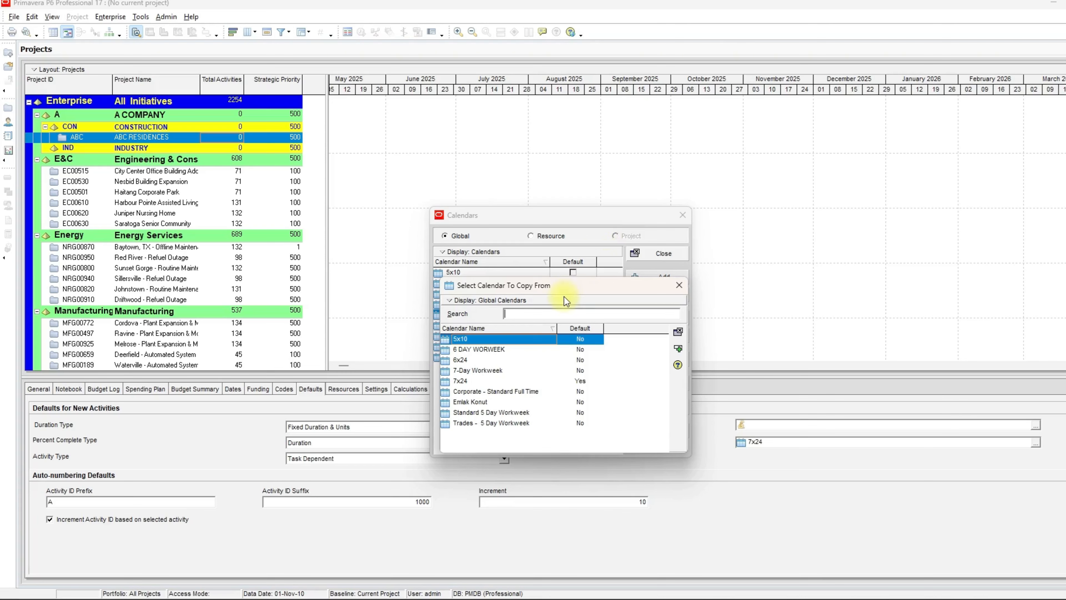
drag(564, 287, 561, 240)
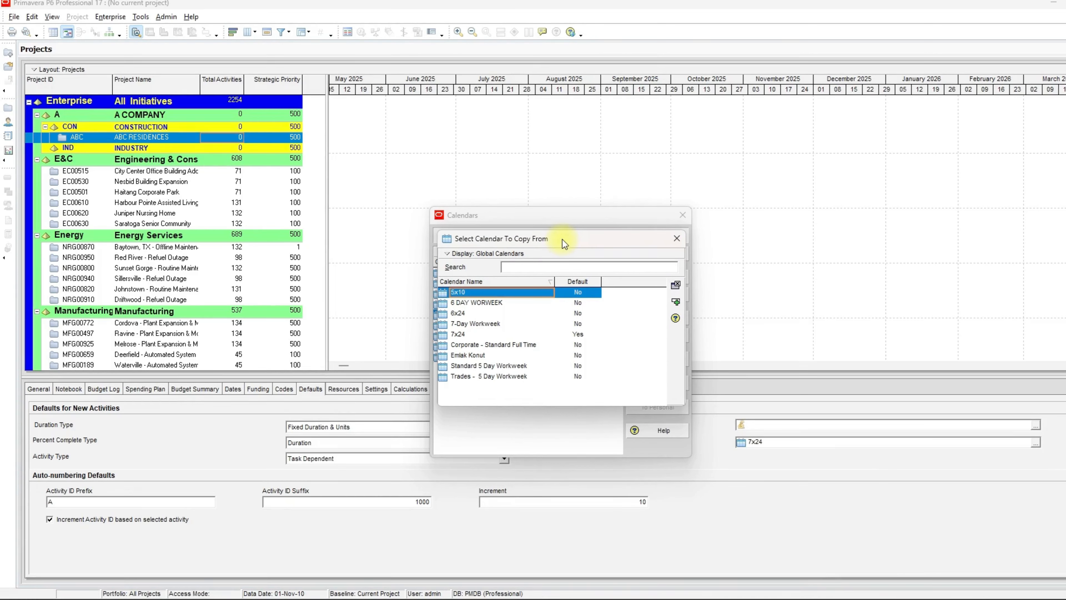
double_click(502, 325)
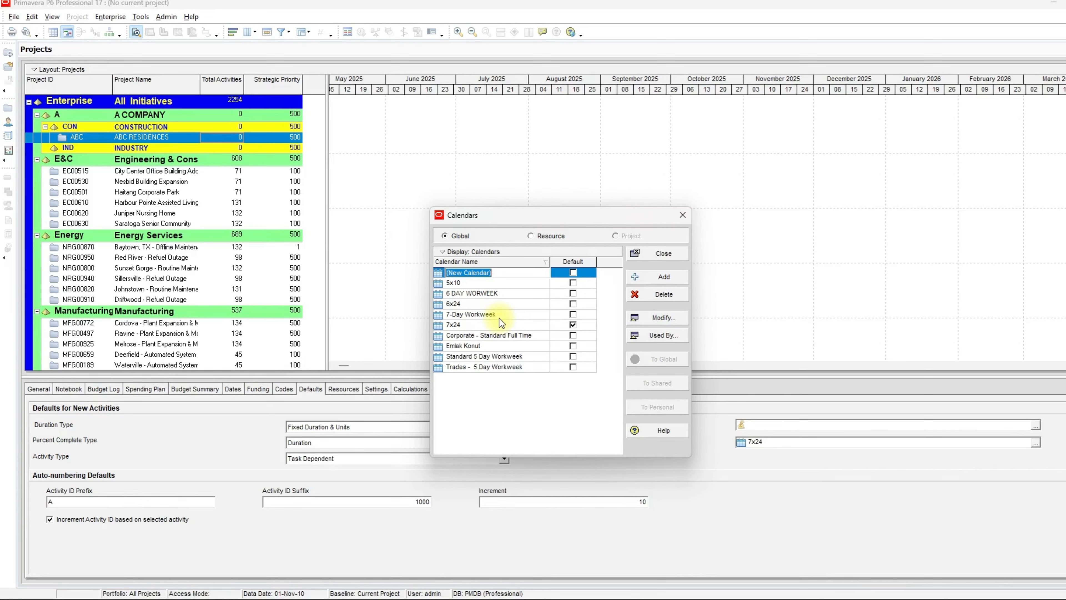
text(ABC)
click(518, 388)
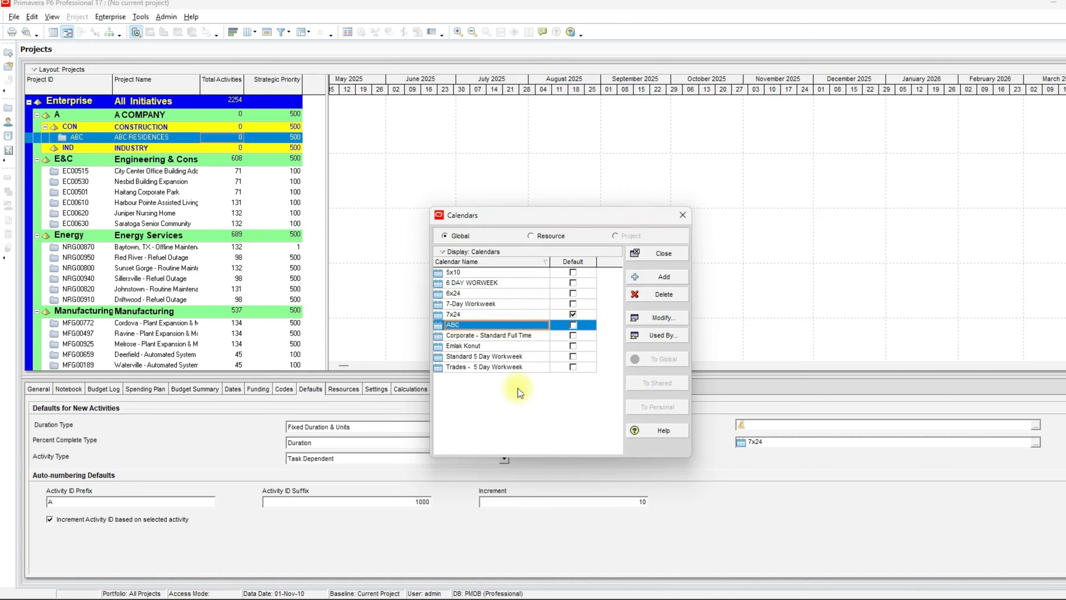
- Open the ABC calendar for editing and browse its months from May to July 2025
click(646, 318)
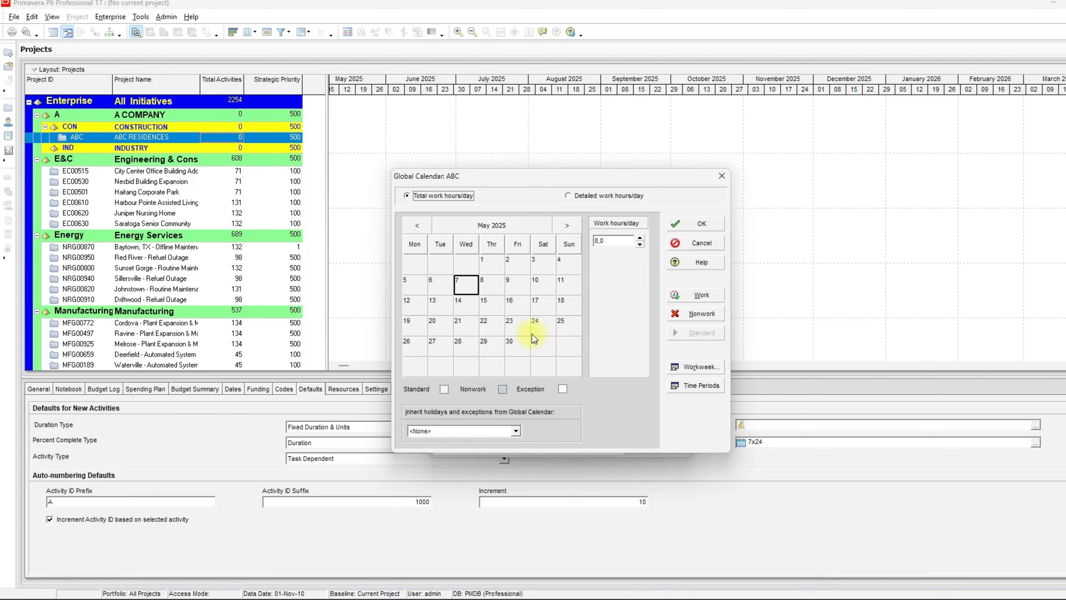
click(516, 298)
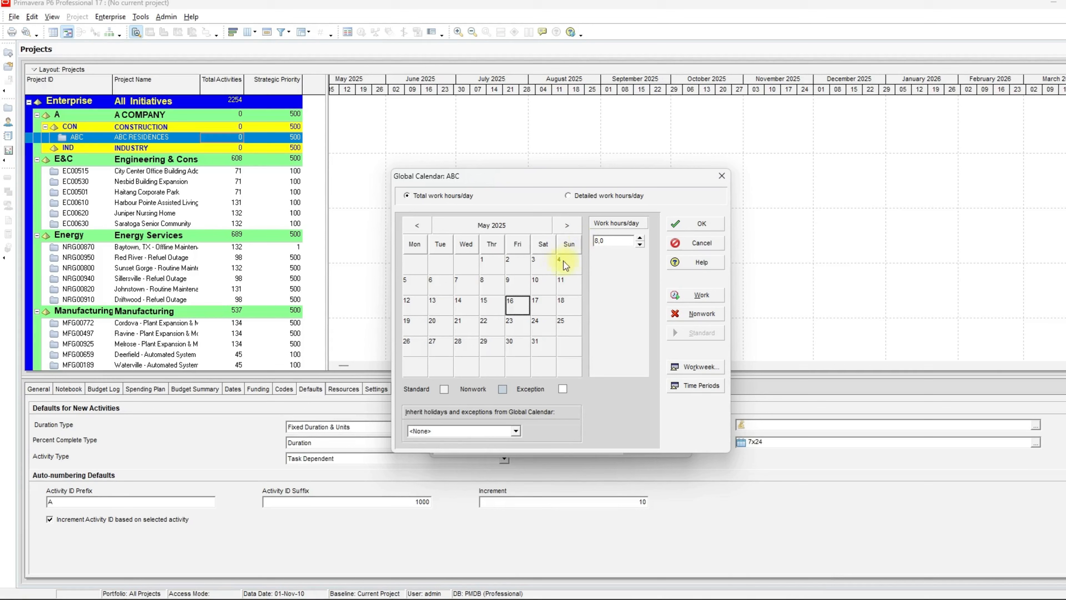
click(577, 228)
click(540, 289)
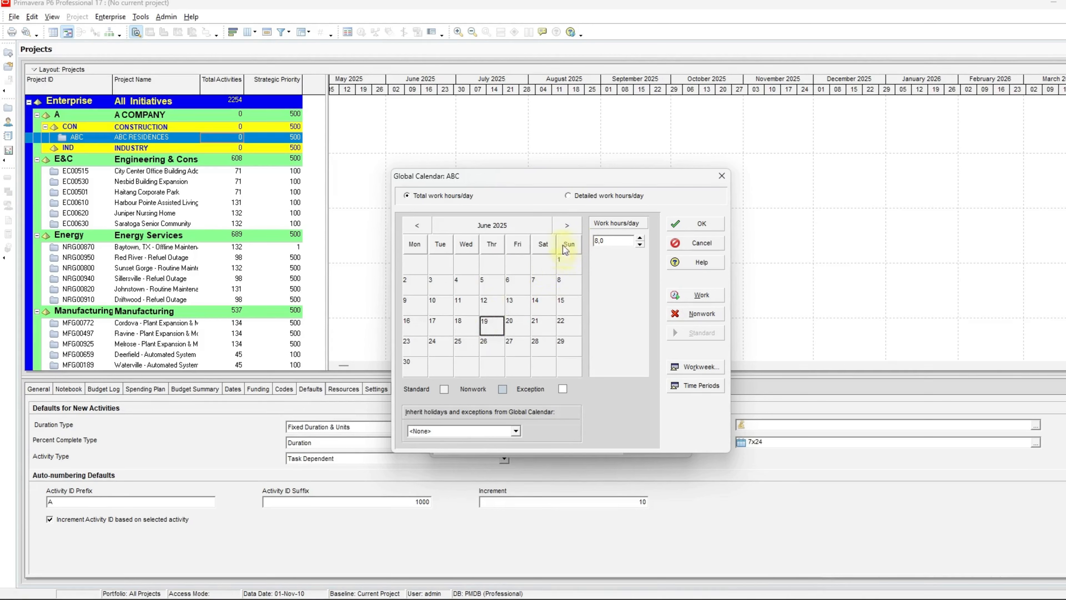
click(567, 227)
click(499, 326)
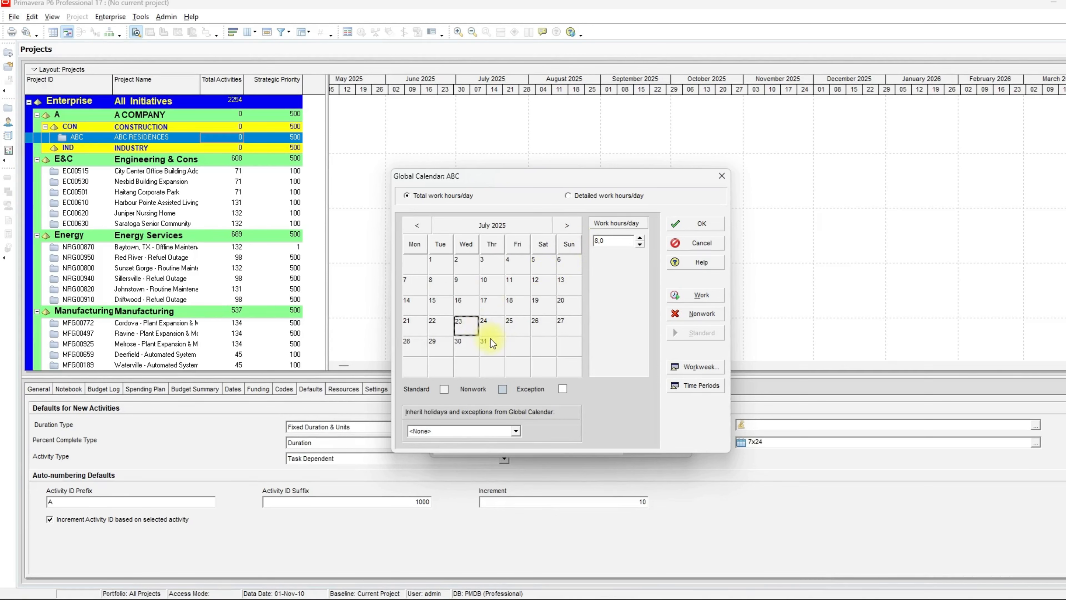
double_click(427, 222)
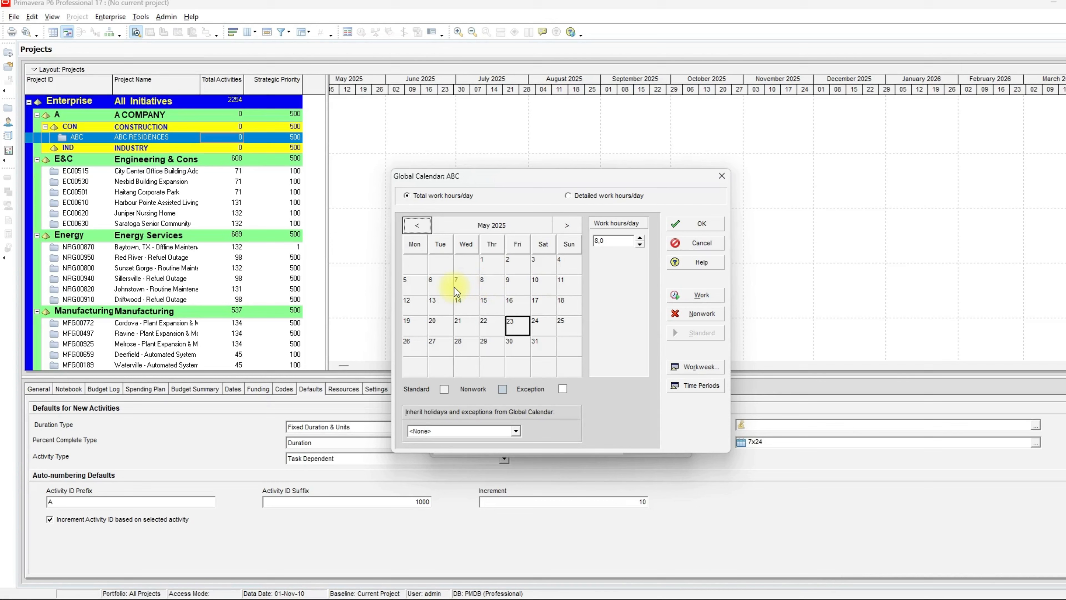
- Mark 5 May 2025 as a nonwork day, then set it back to a work day
click(409, 285)
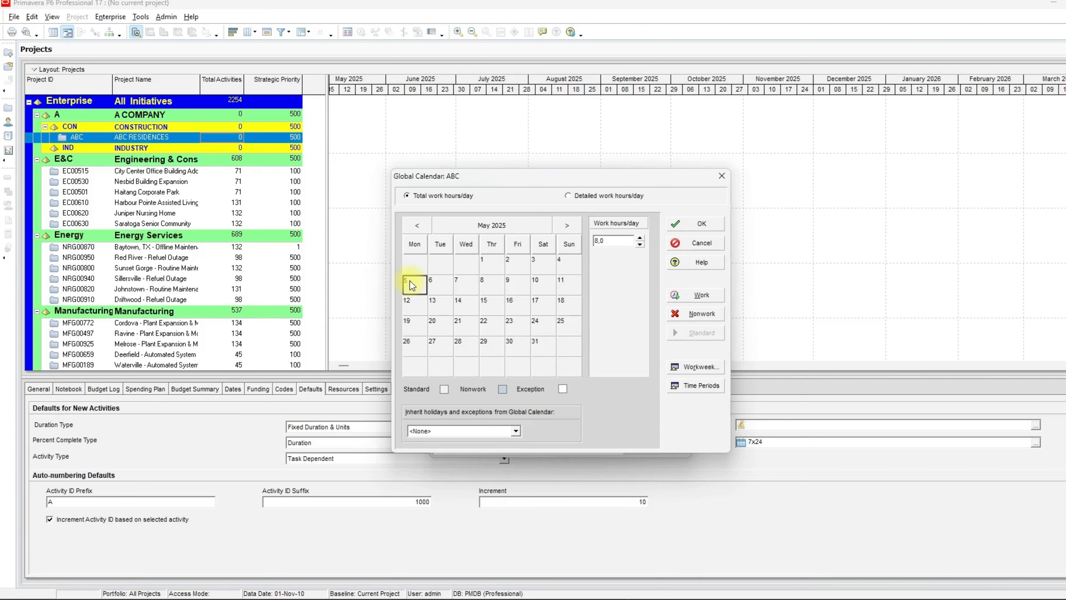
double_click(410, 282)
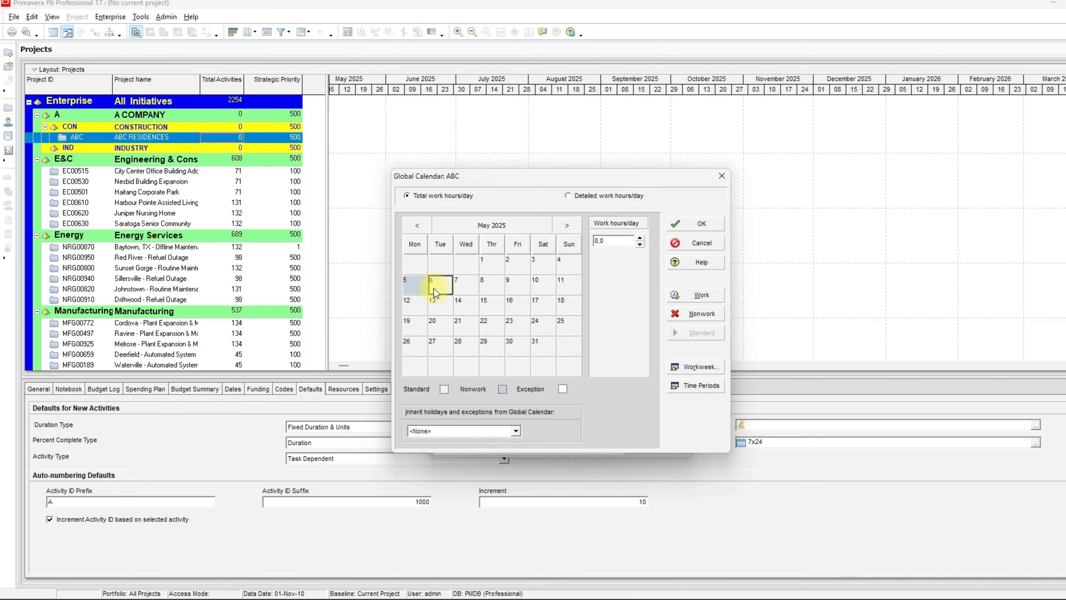
click(681, 312)
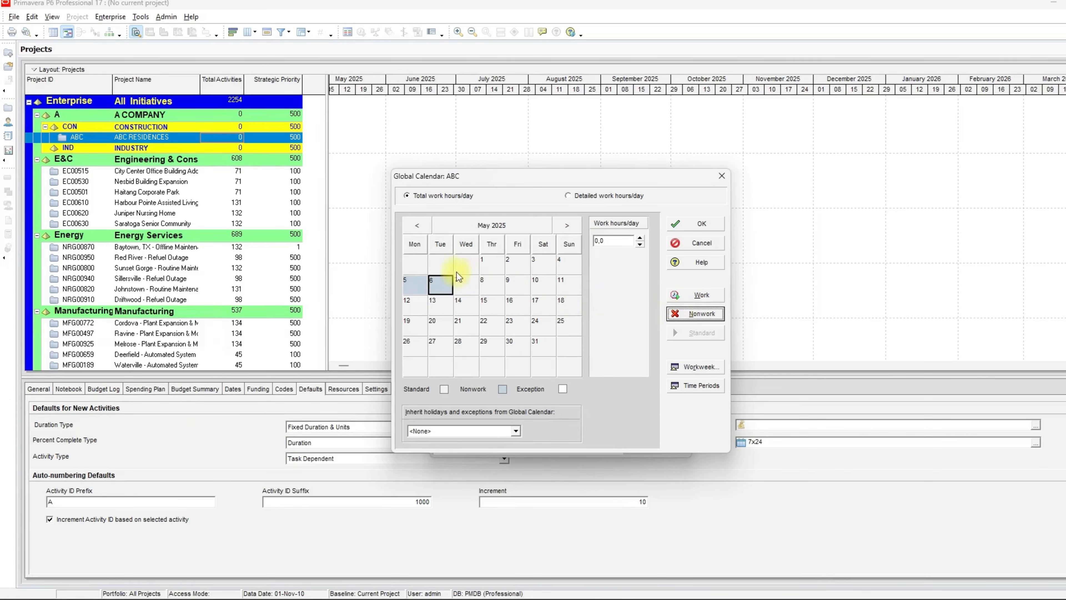
click(449, 283)
click(418, 290)
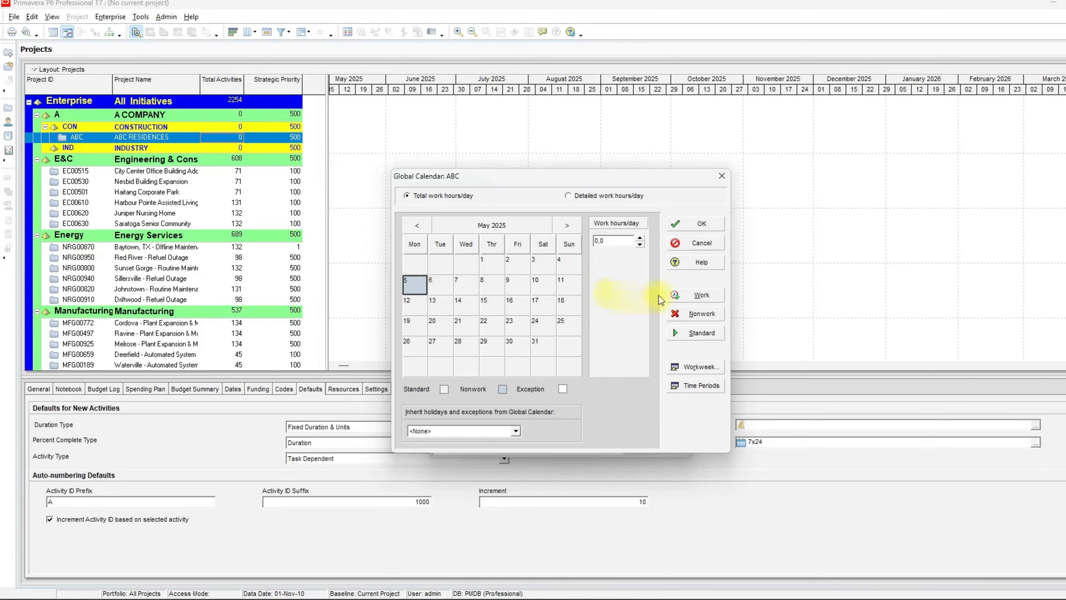
click(674, 296)
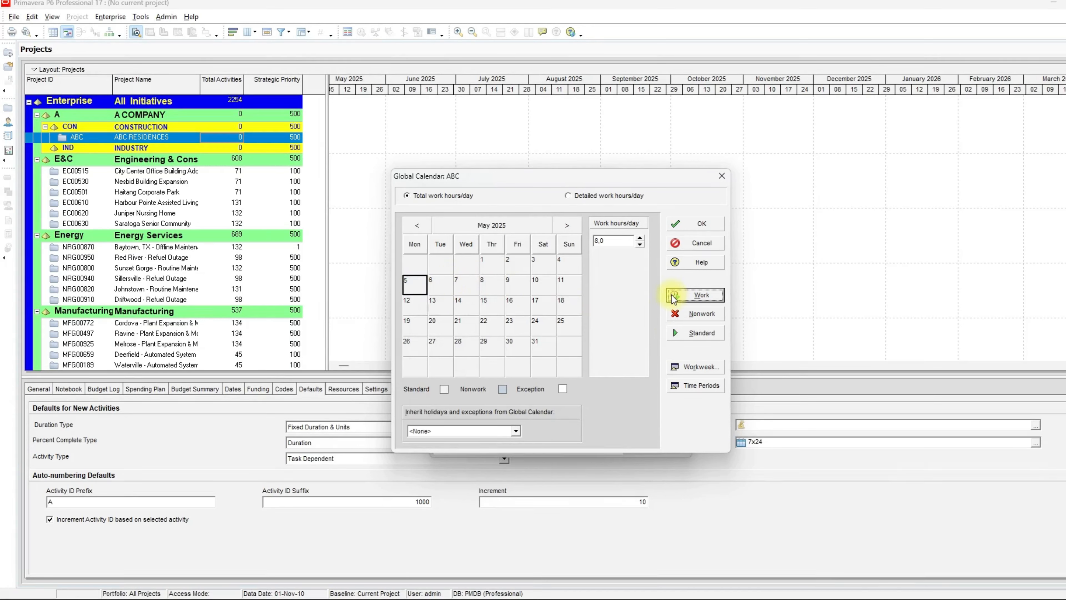
- Select 5 to 11 May 2025 and set their work hours per day to 4
click(420, 281)
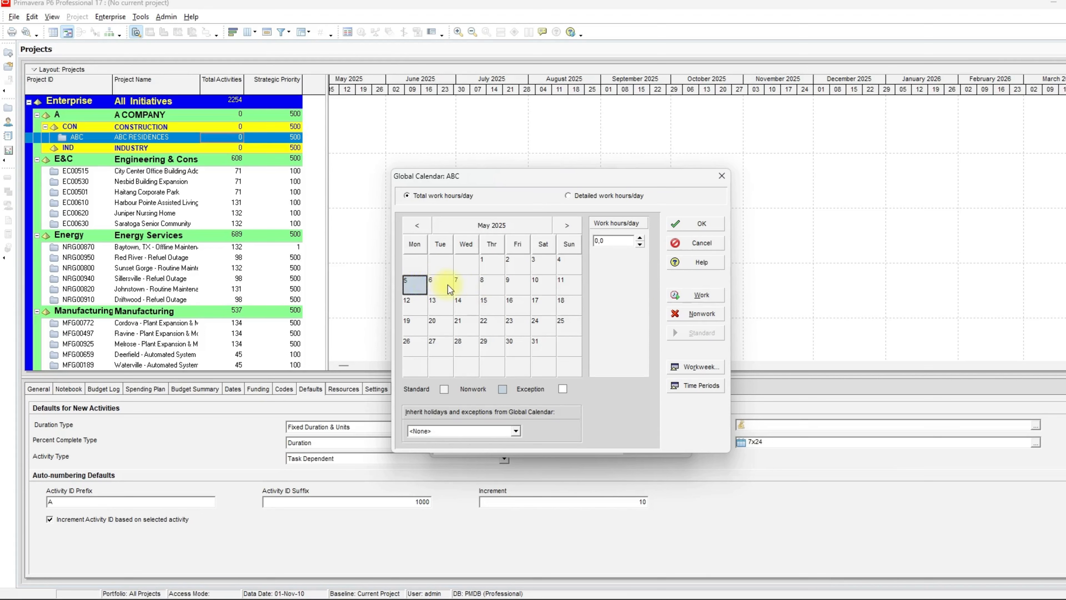
shift+click(443, 284)
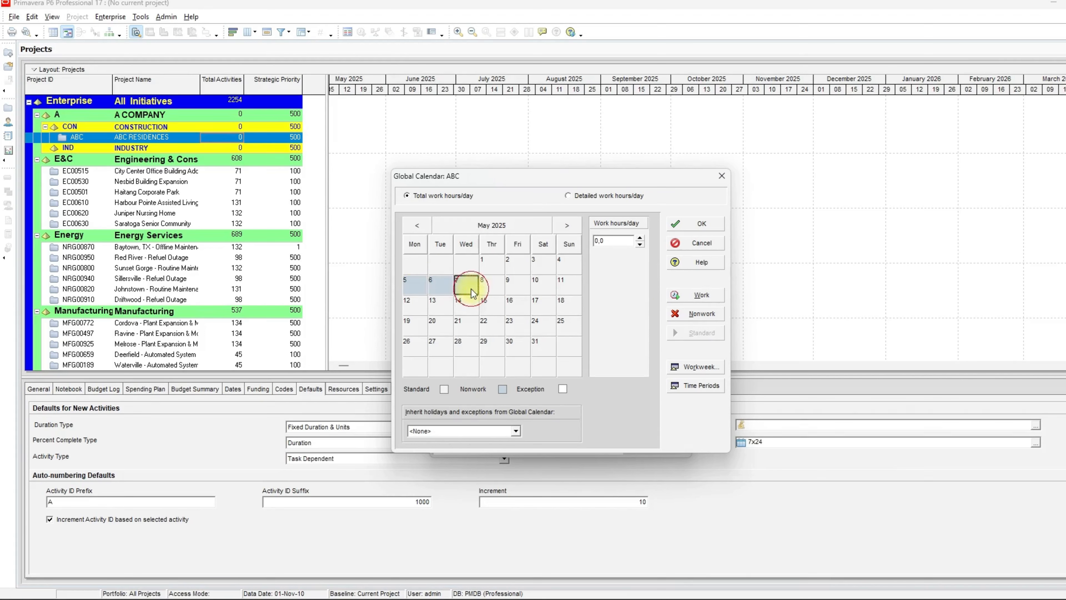
shift+click(488, 287)
shift+click(544, 289)
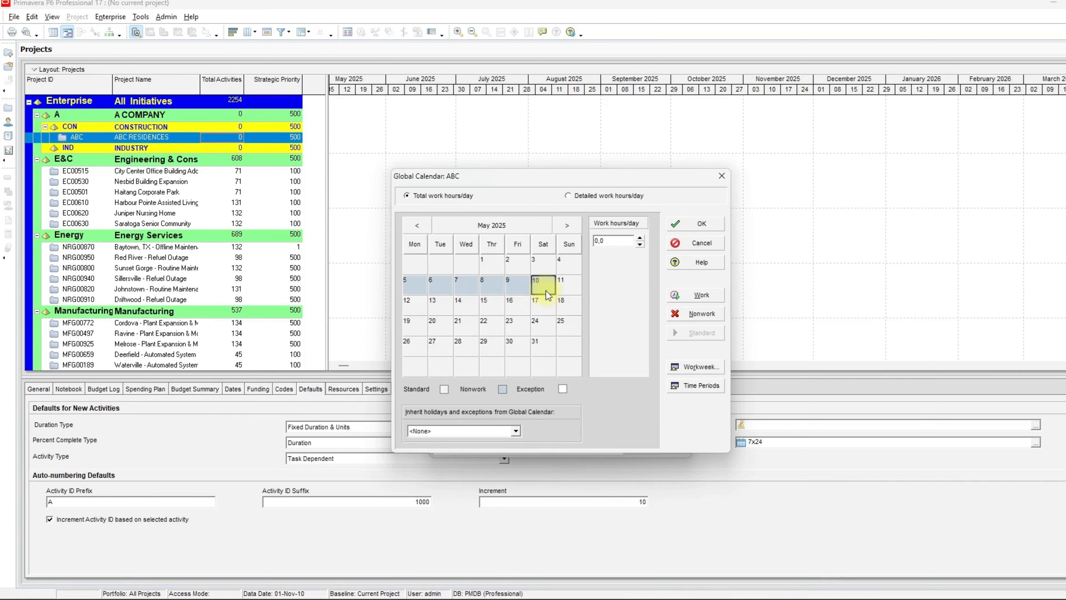
click(577, 290)
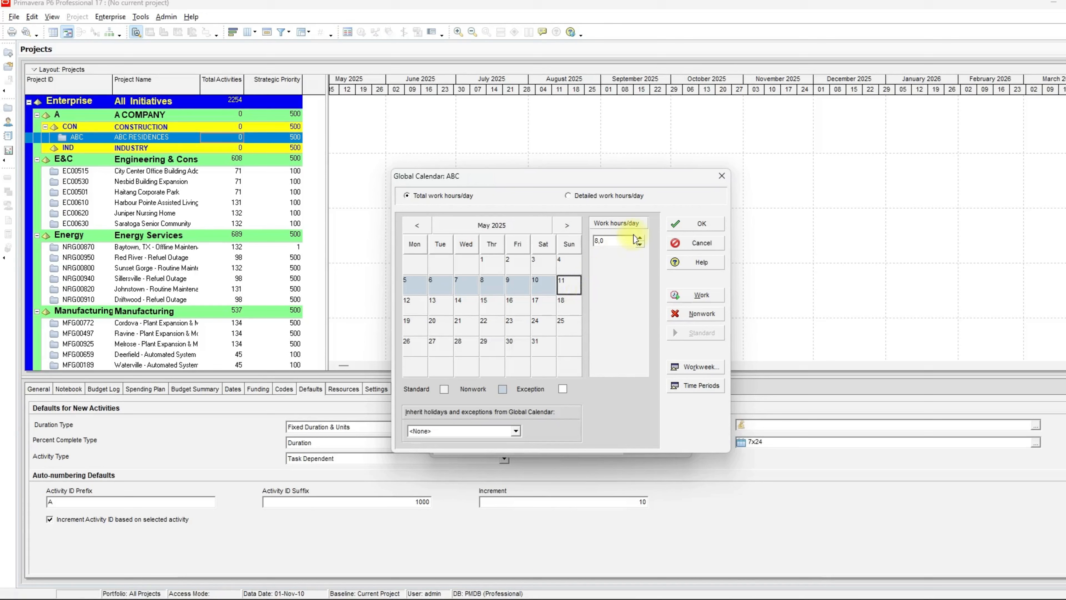
drag(607, 240, 585, 243)
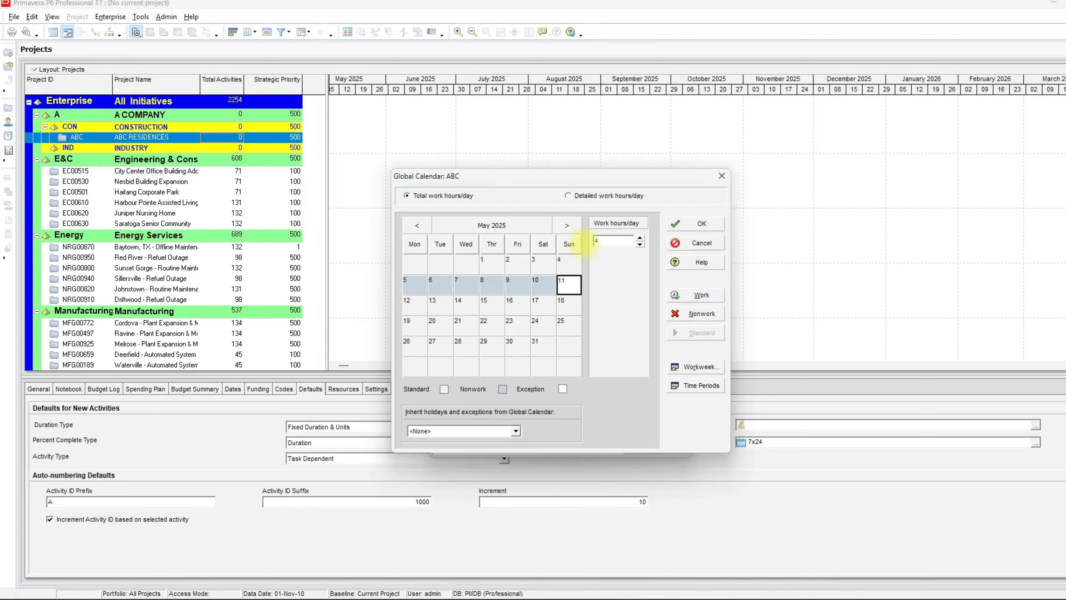
click(581, 291)
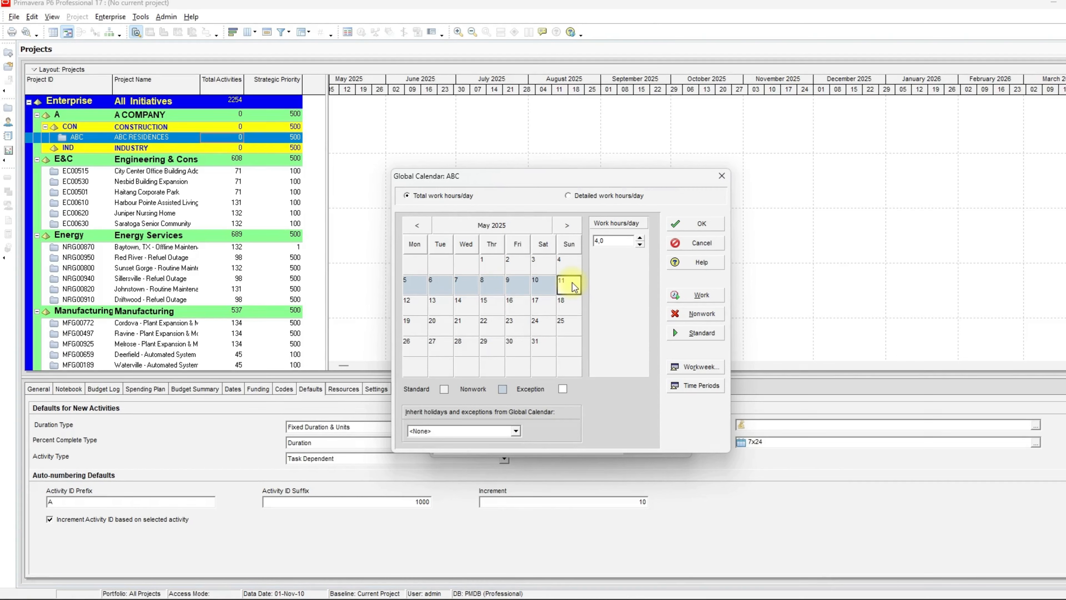
- Set the standard weekly hours to 10 for Monday through Saturday and 5 for Sunday
click(698, 362)
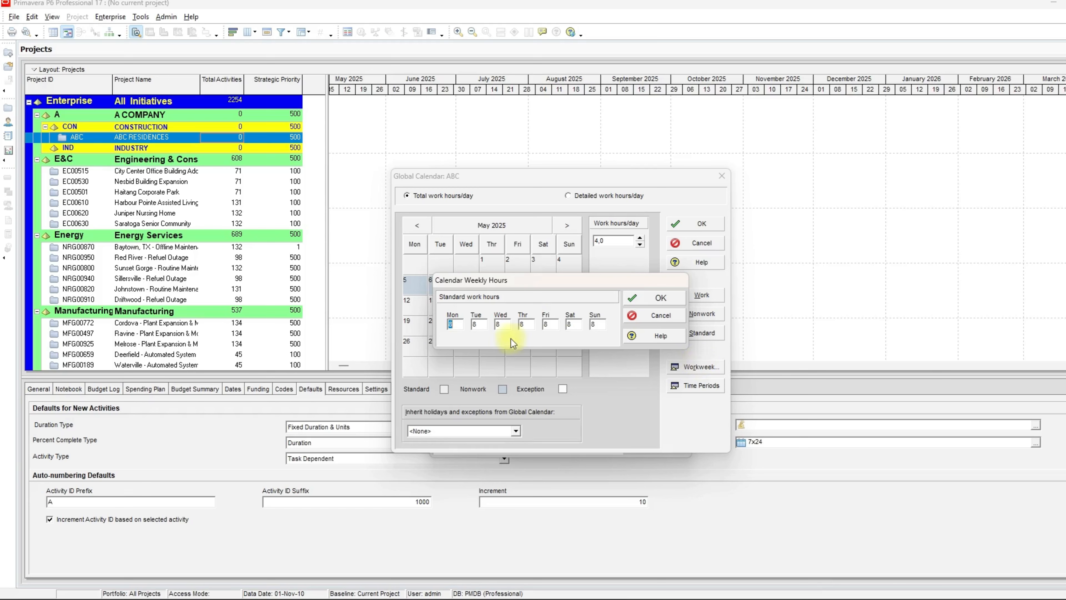
text(10)
key(Tab)
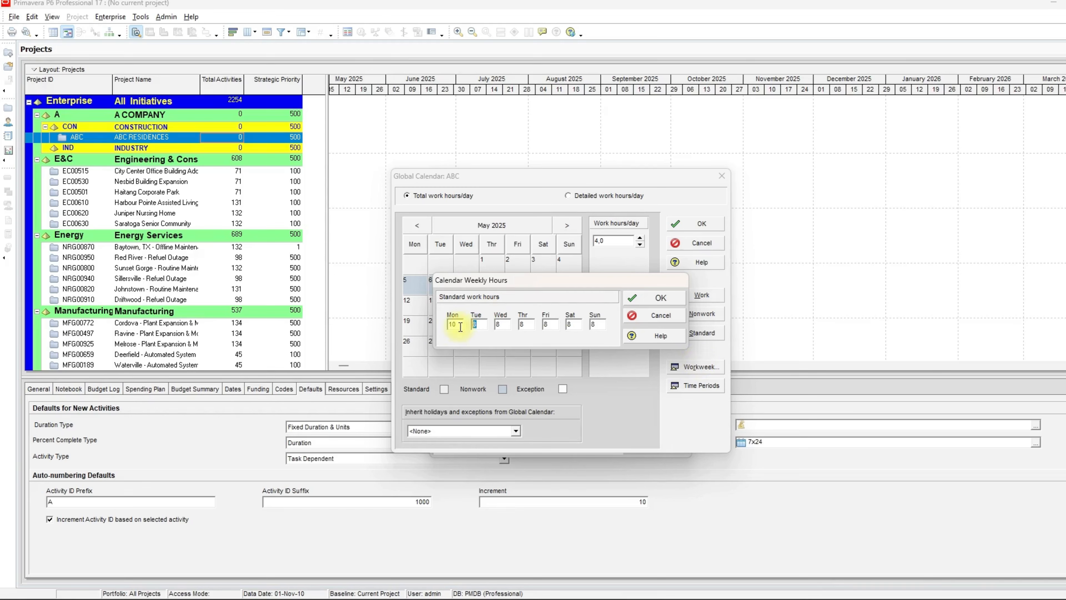
text(10)
key(Tab)
text(1010)
key(Tab)
text(10)
key(Tab)
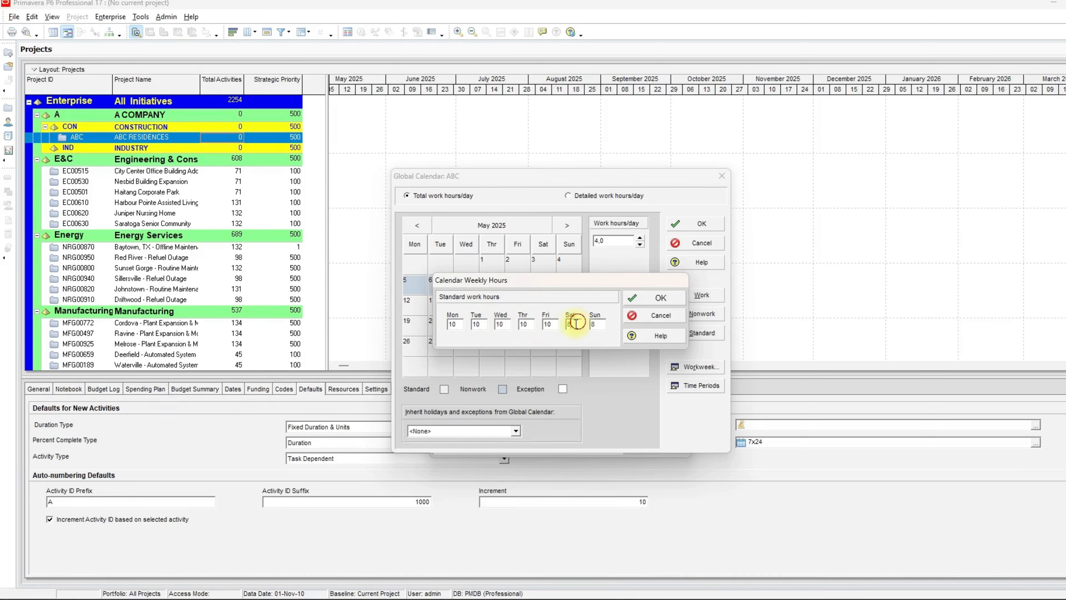
text(10)
key(Tab)
text(5)
click(676, 291)
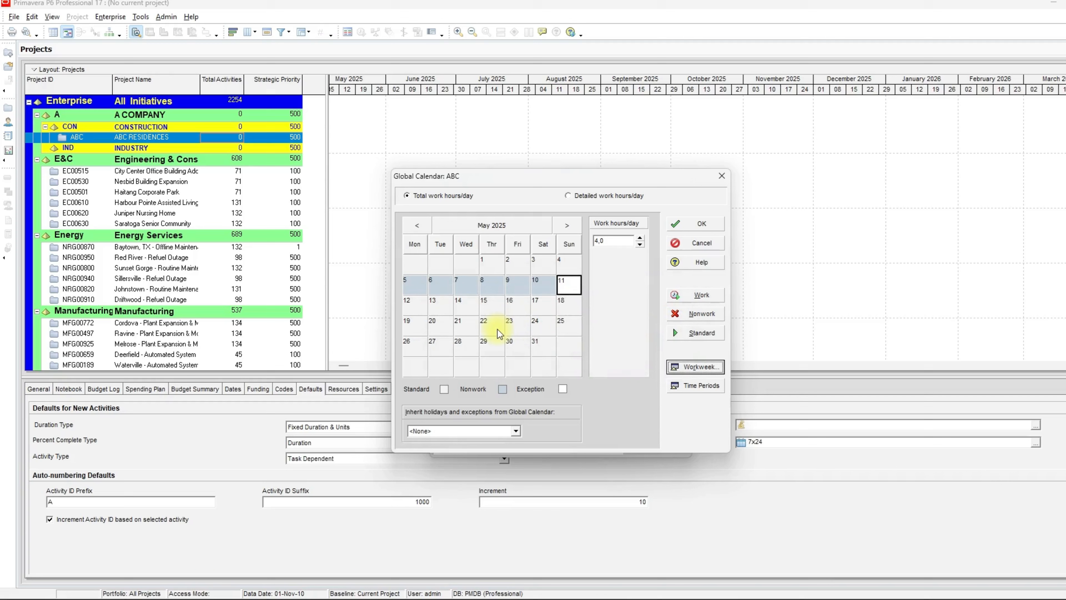
- Inspect the work hours of individual days in May and June 2025
click(465, 328)
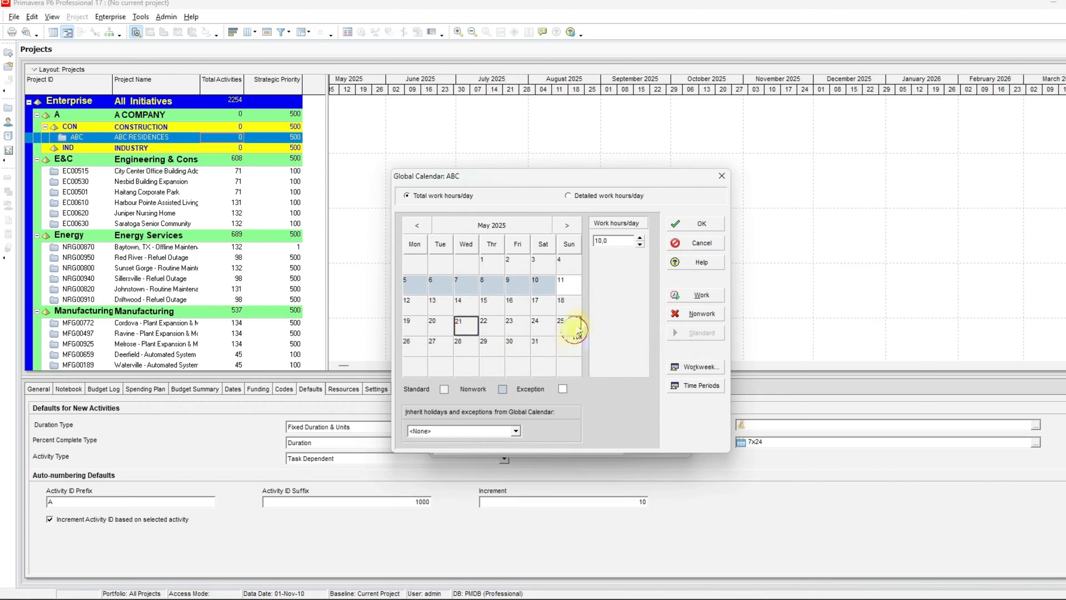
click(567, 225)
click(491, 345)
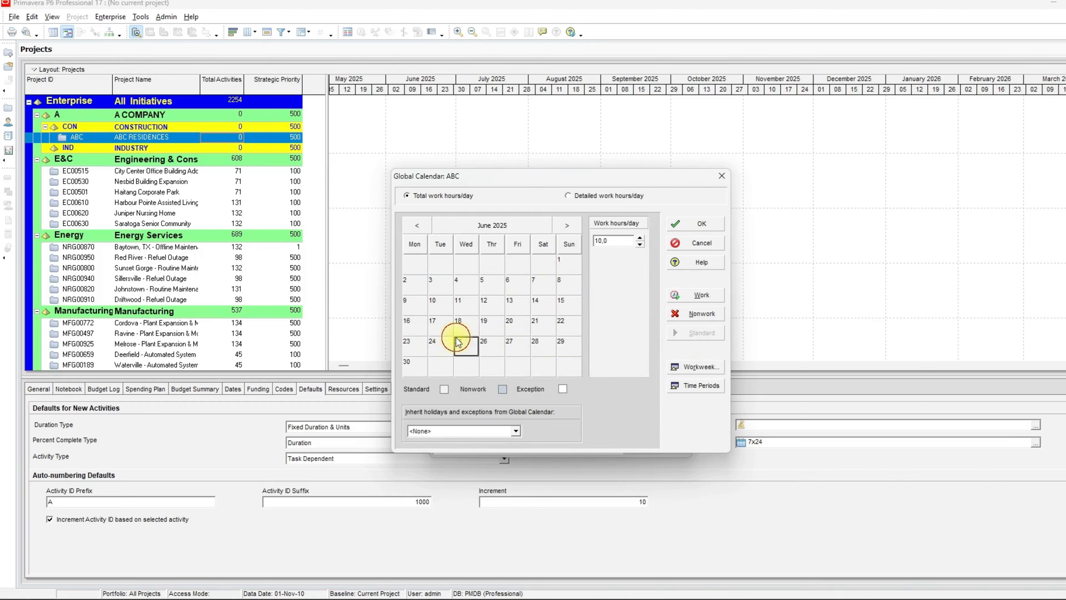
click(416, 243)
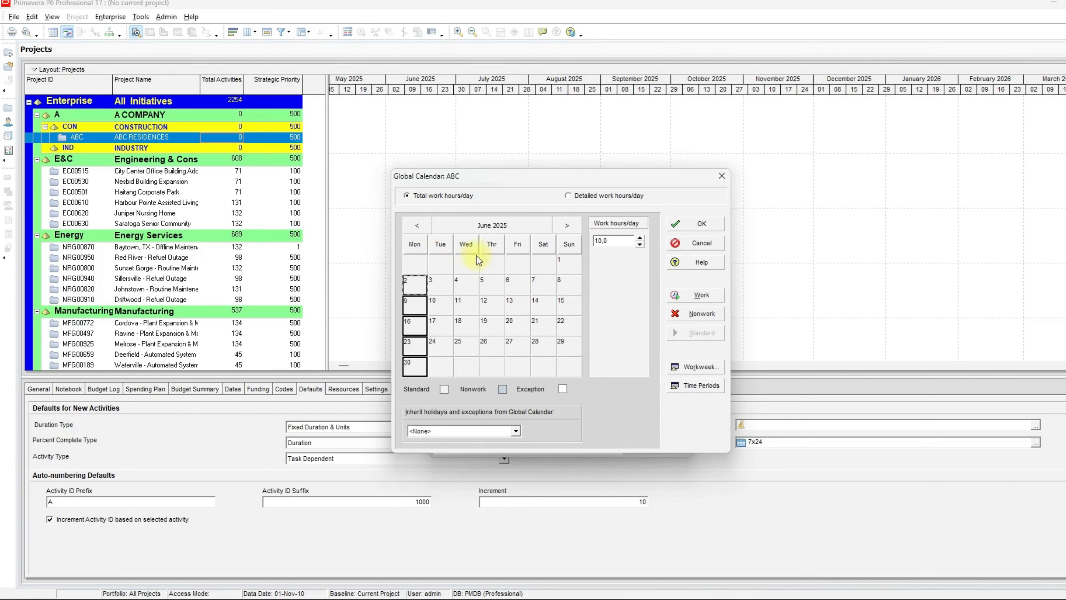
click(421, 231)
click(570, 283)
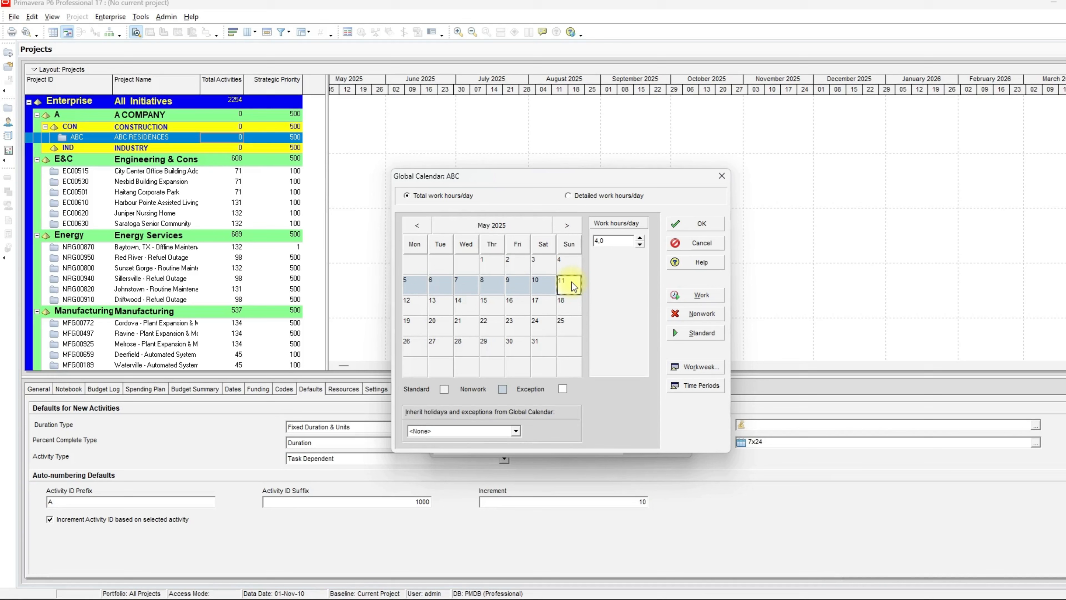
- Switch to detailed work hours per day and toggle a Monday half-hour slot in the weekly hours
click(600, 197)
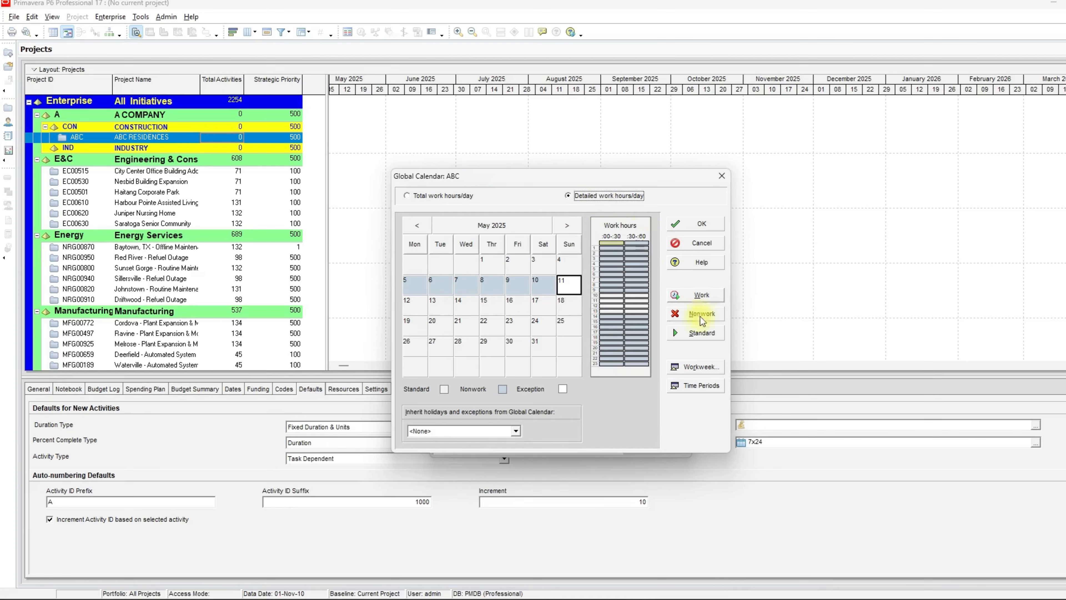
click(694, 372)
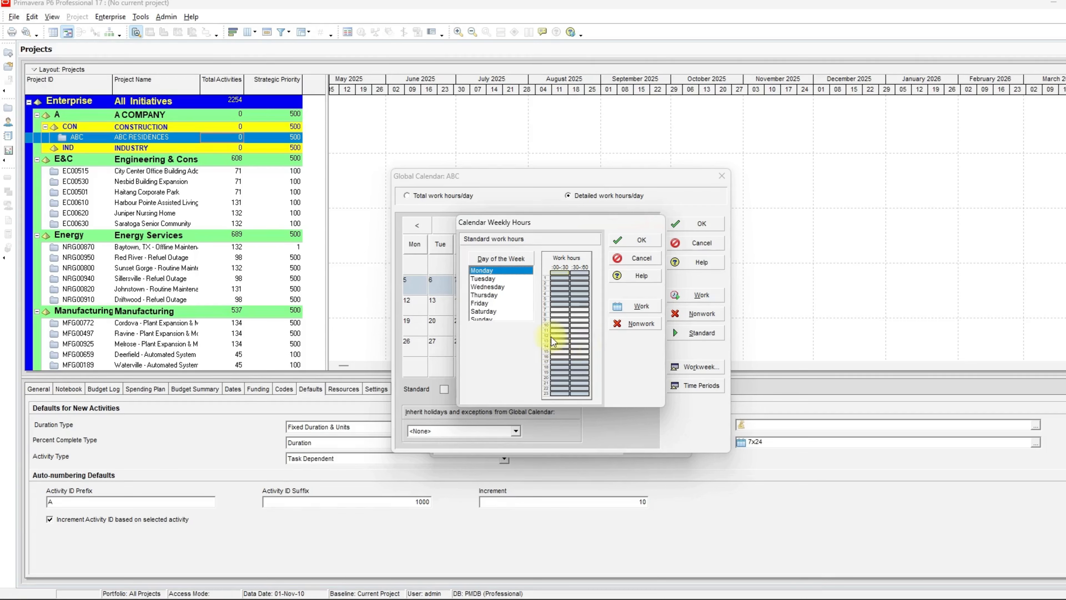
double_click(575, 336)
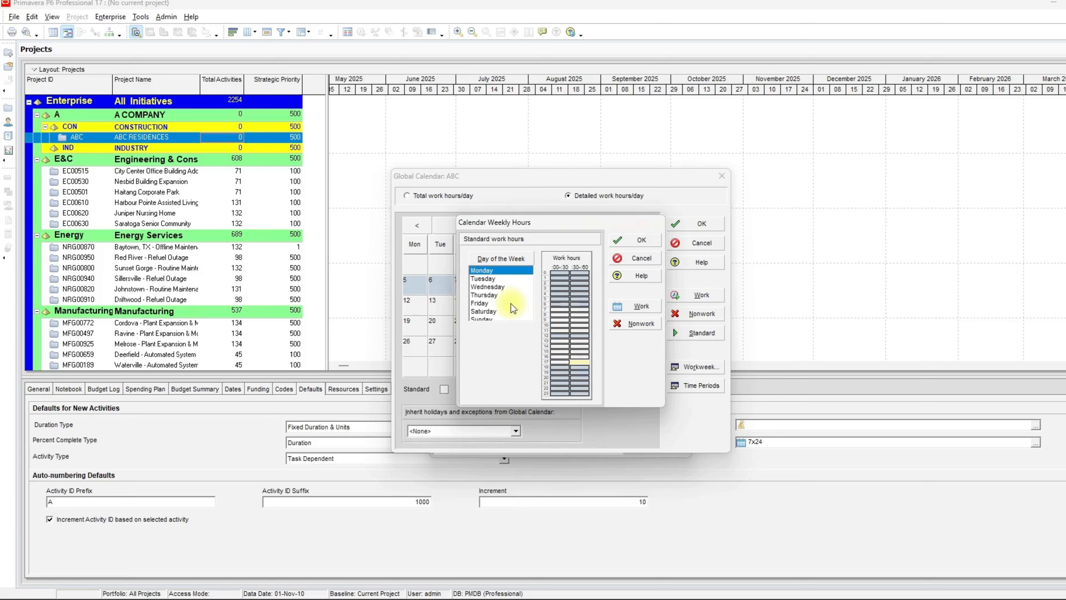
click(500, 287)
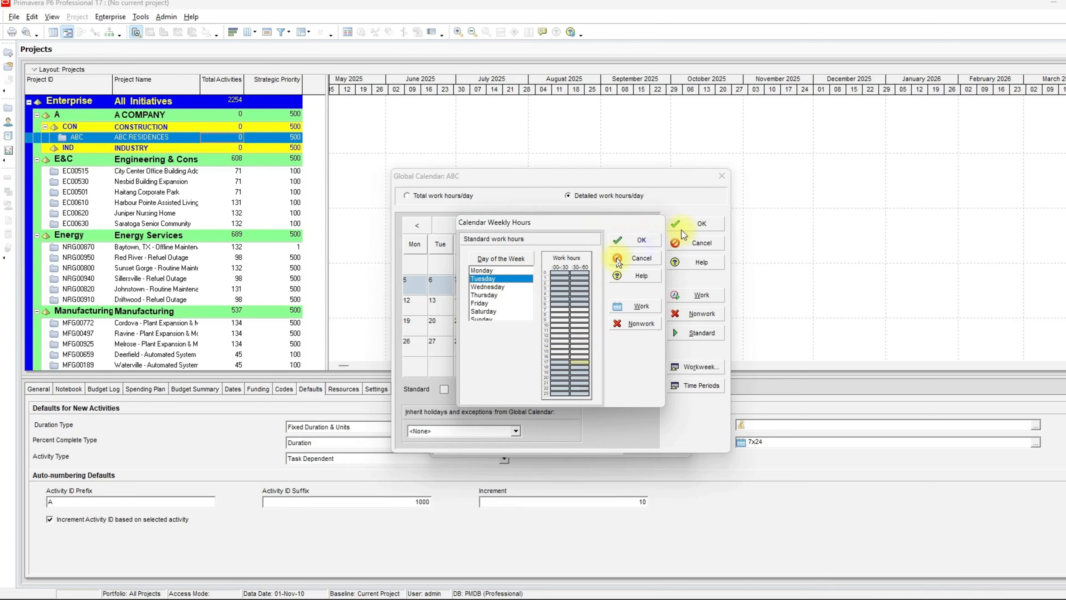
click(655, 240)
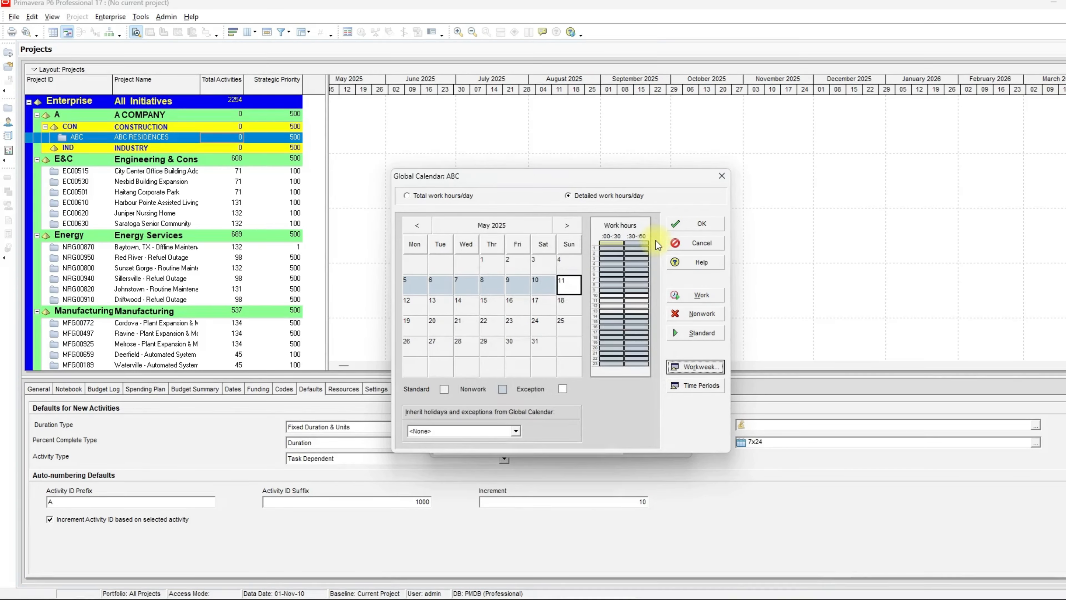
- Open the hours per time period settings for the ABC calendar and cancel them without changes
click(695, 385)
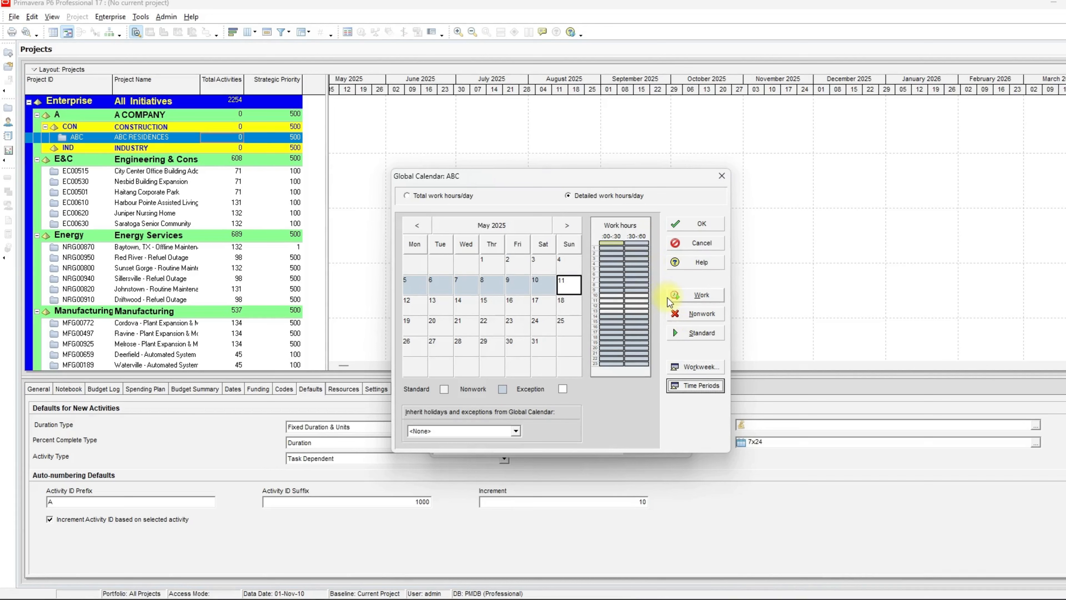
click(709, 388)
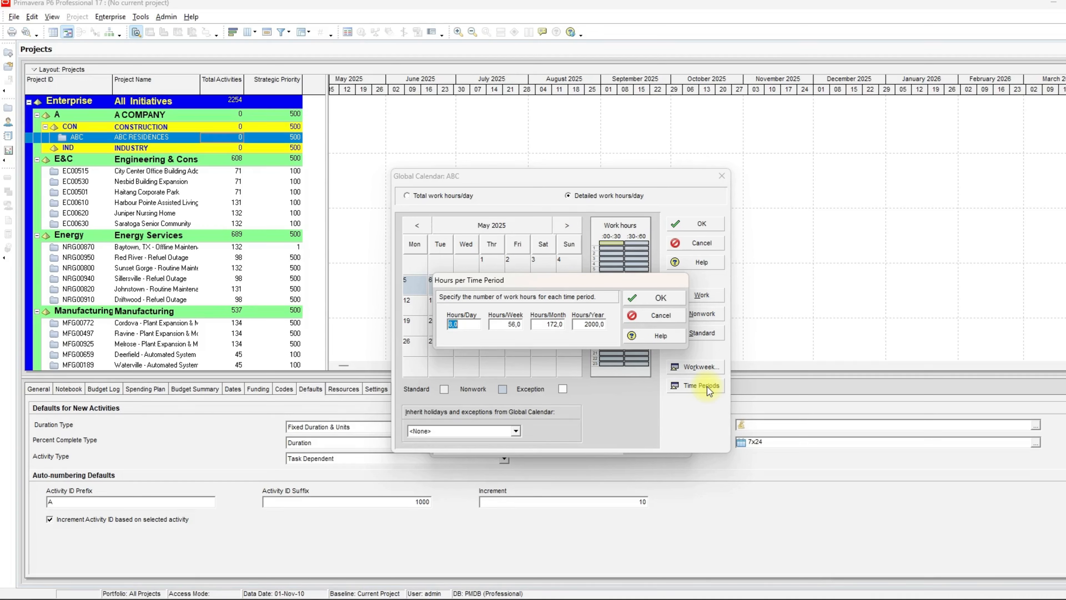
click(662, 318)
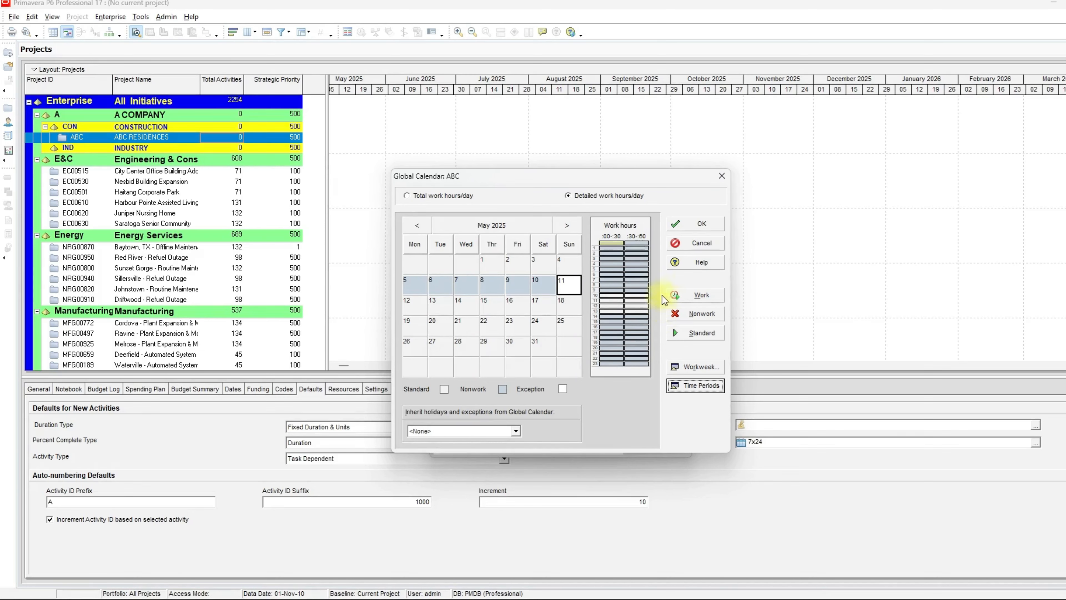
- Close the ABC calendar editing dialog and then the global calendars list
click(692, 243)
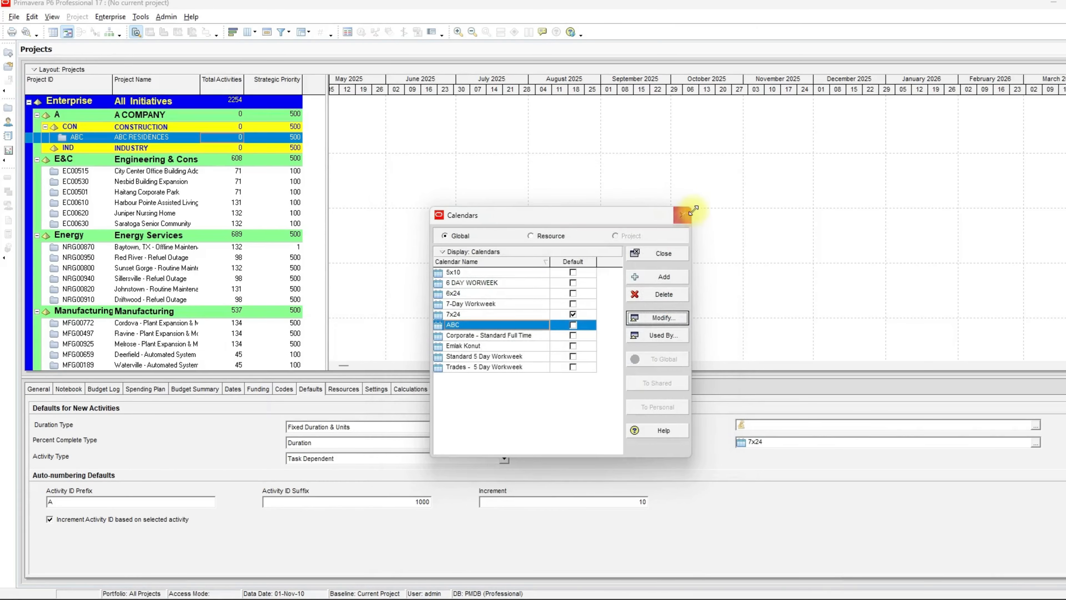
click(671, 257)
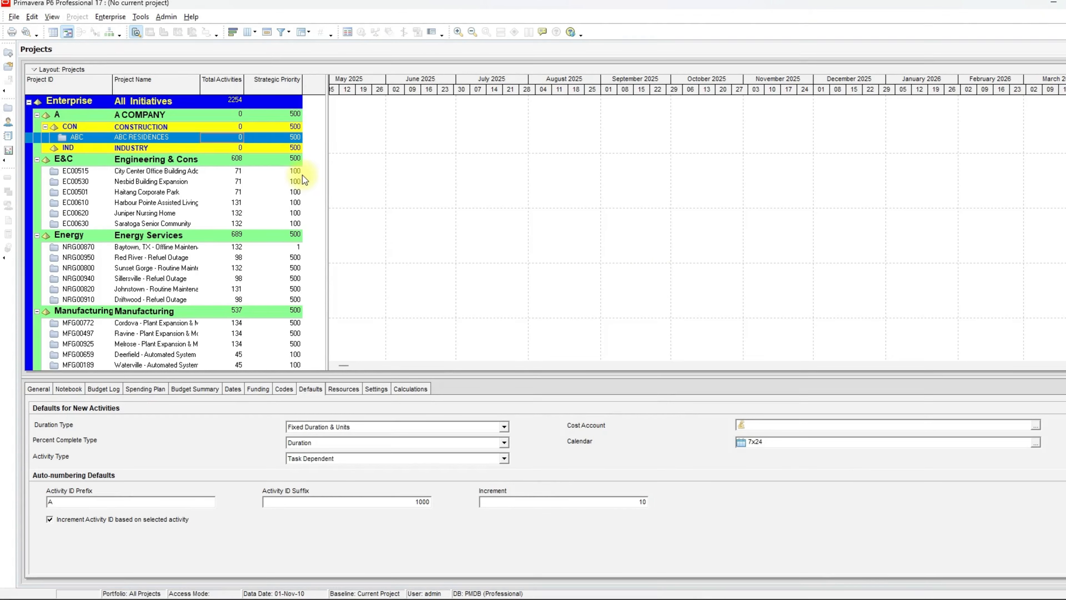
- Set the ABC RESIDENCES project's default calendar for new activities to ABC
click(170, 134)
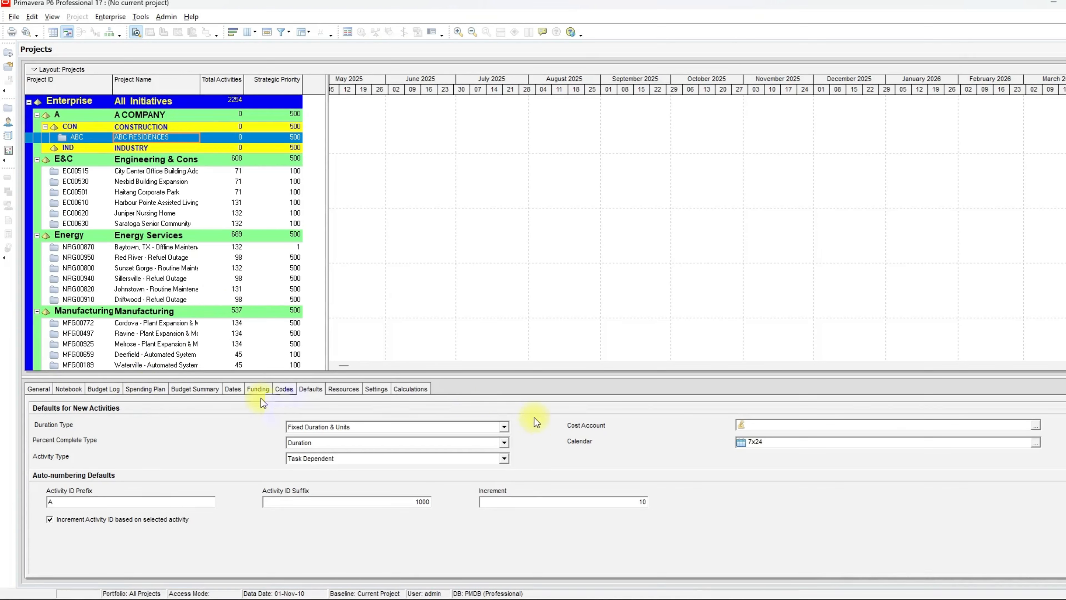
click(306, 388)
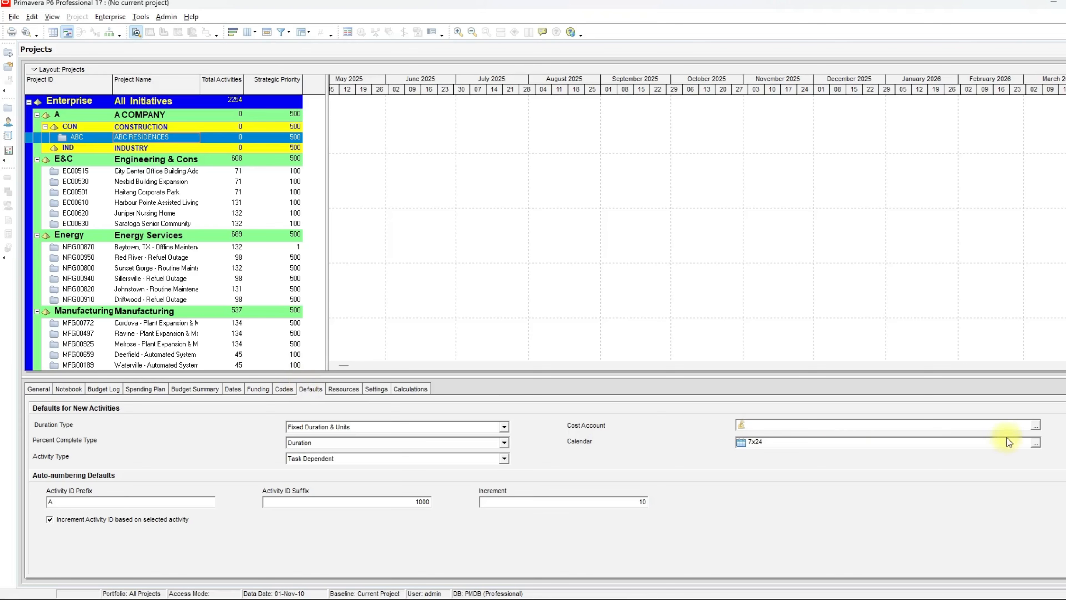
click(1036, 443)
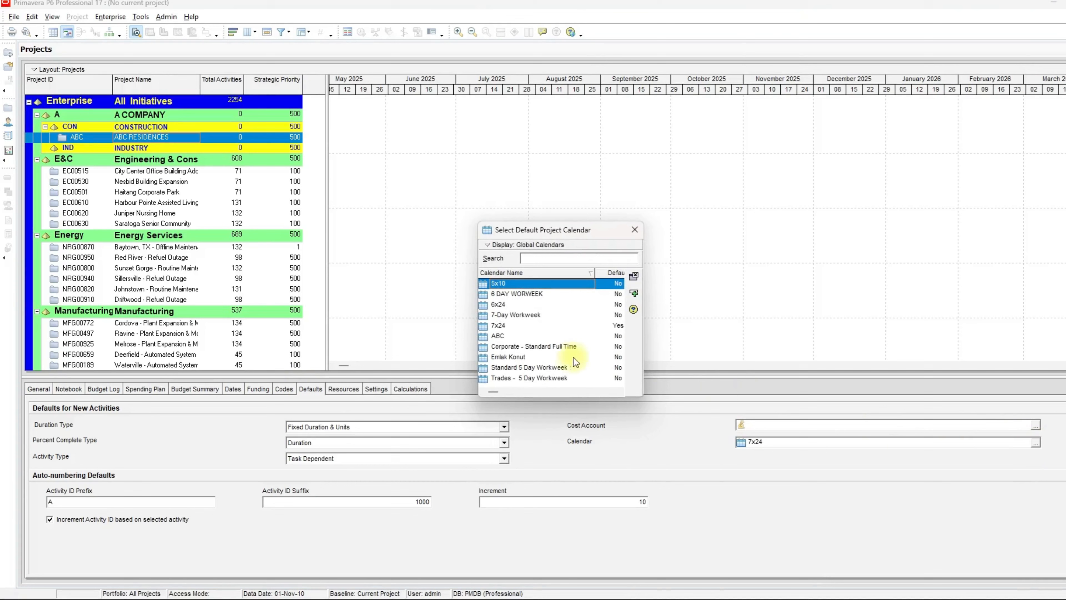
click(501, 338)
click(501, 341)
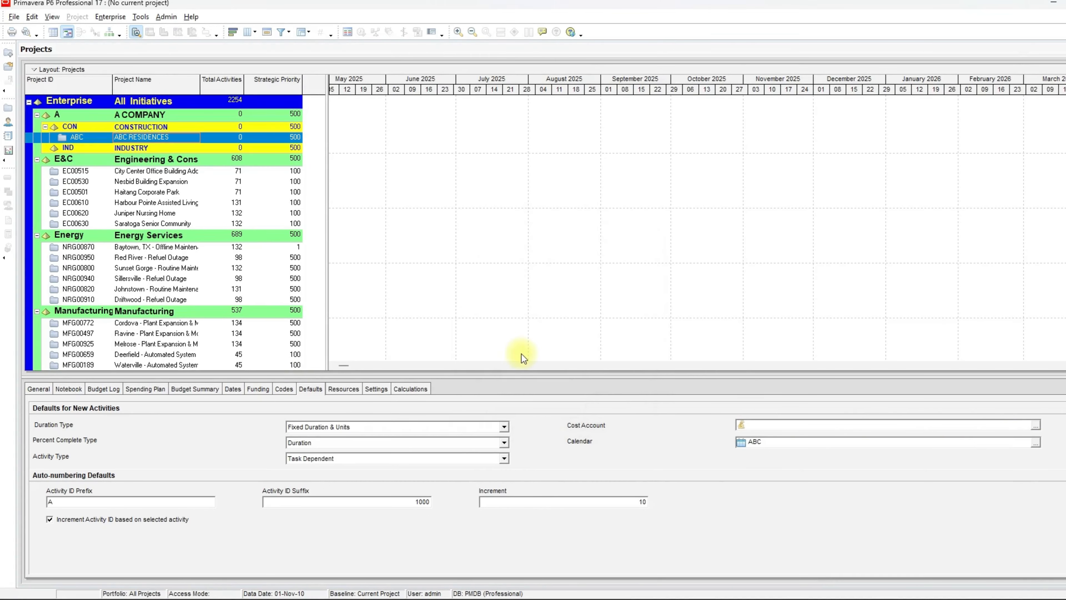